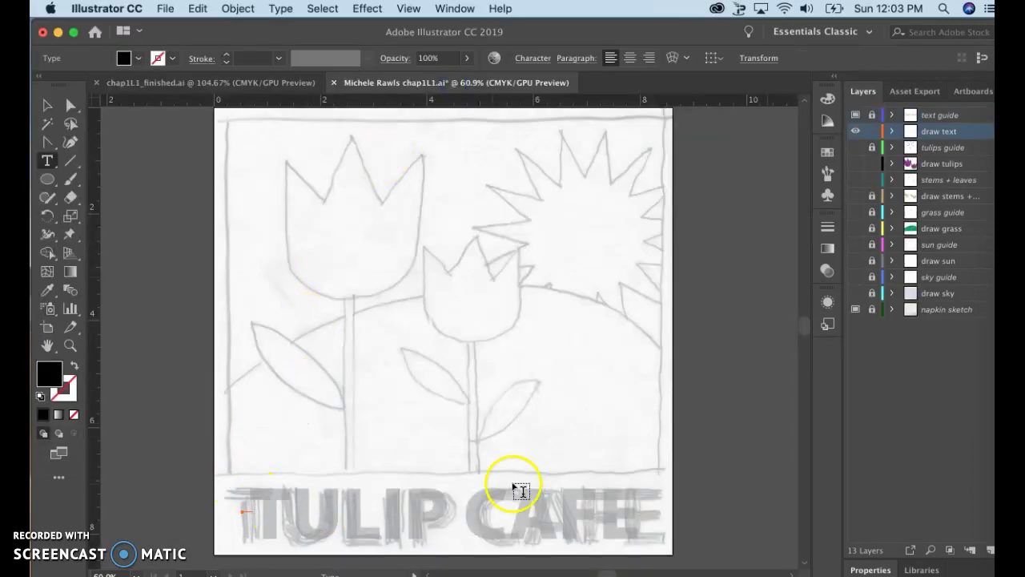
Check the finished artwork in chap1L1_finished.ai and choose black as the fill colour for the text in the working file
left_click(261, 83)
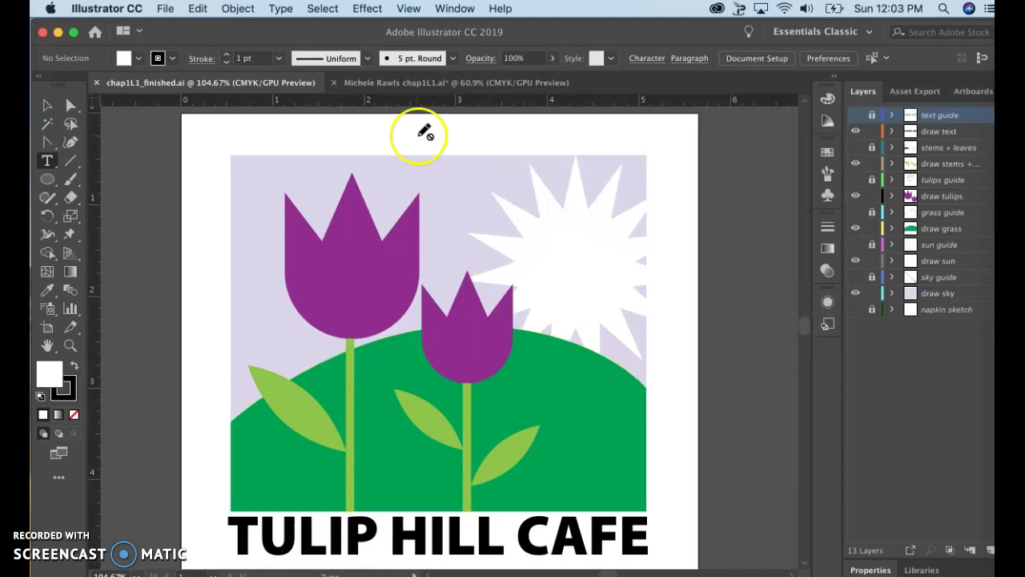
left_click(405, 83)
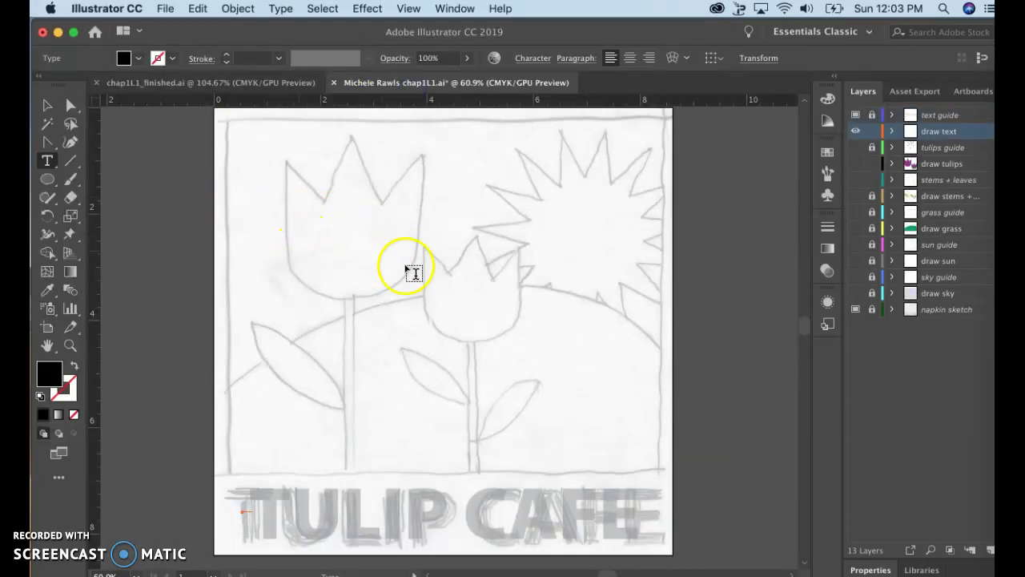
left_click(828, 150)
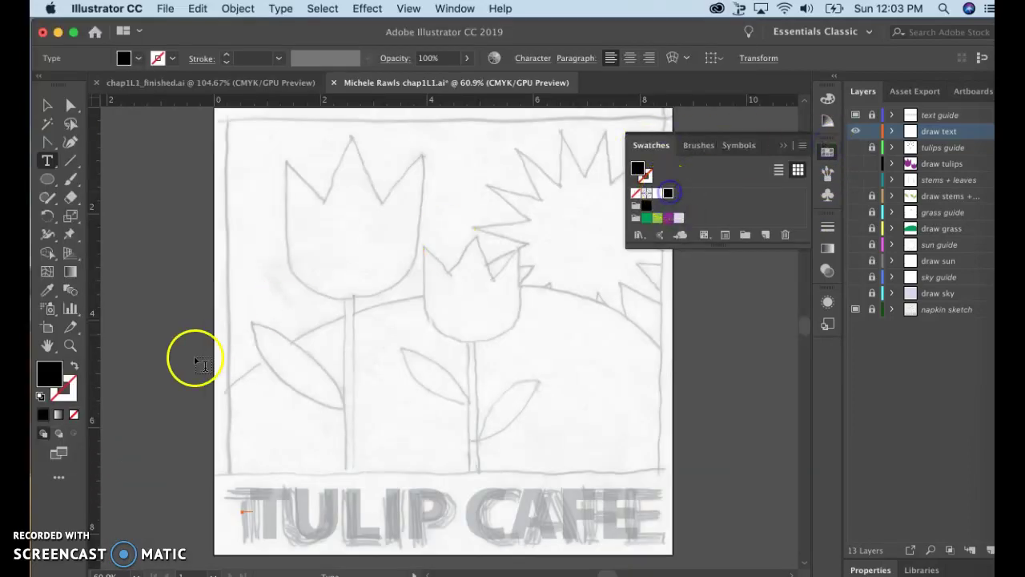
left_click(780, 146)
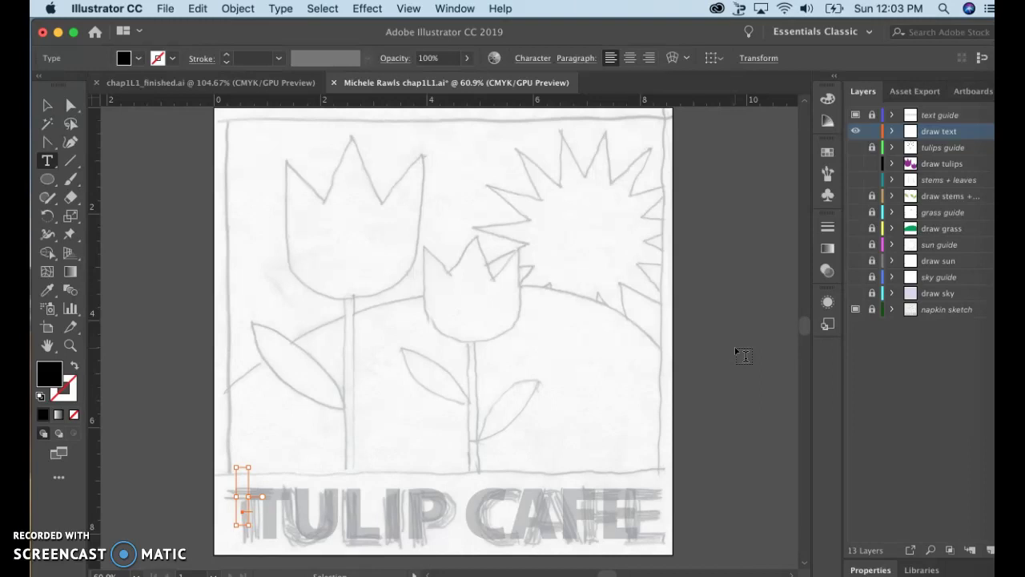
Set the type to Myriad Pro, Black style, at 72 pt
key("super+t")
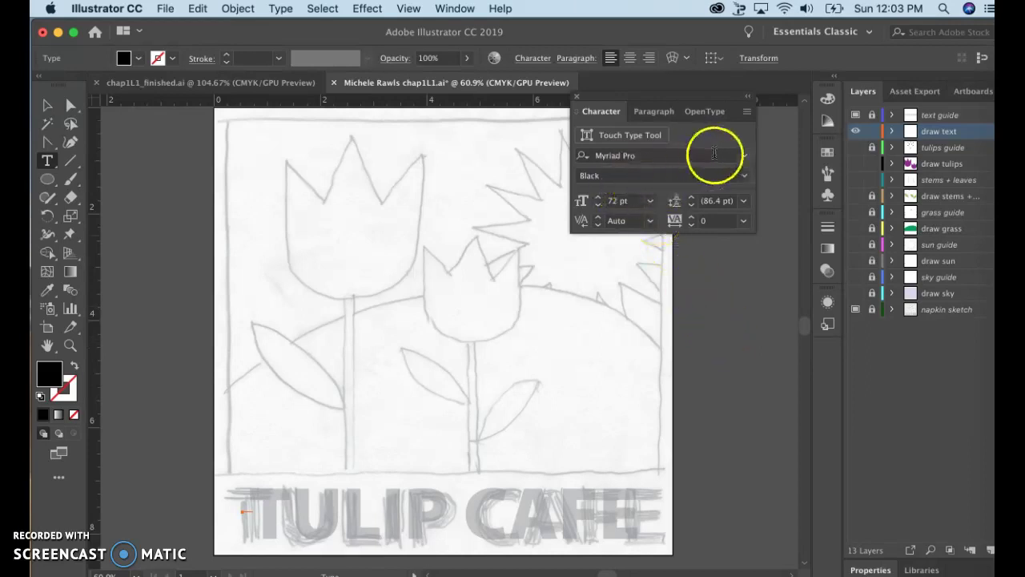
left_click(742, 175)
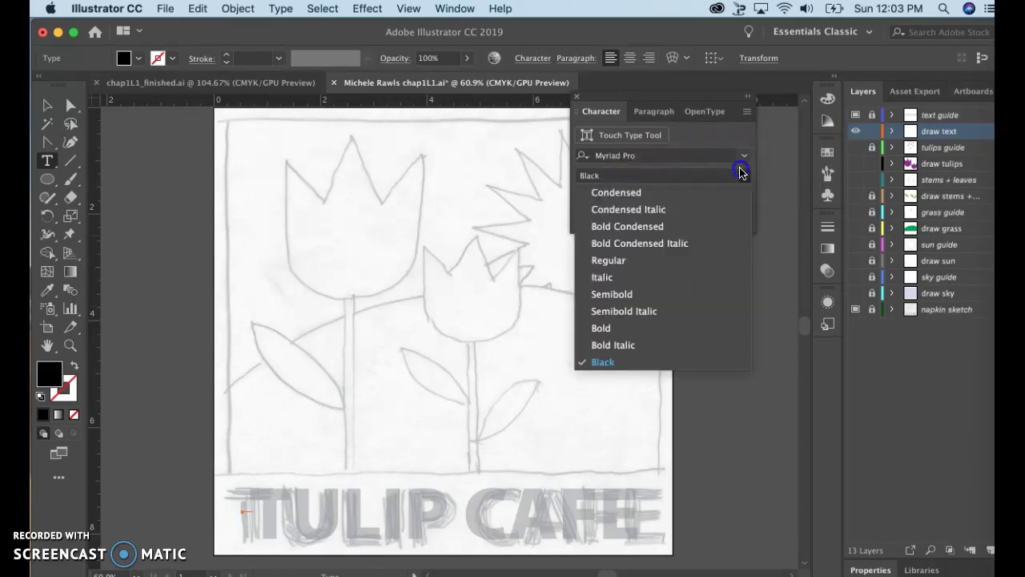
left_click(612, 362)
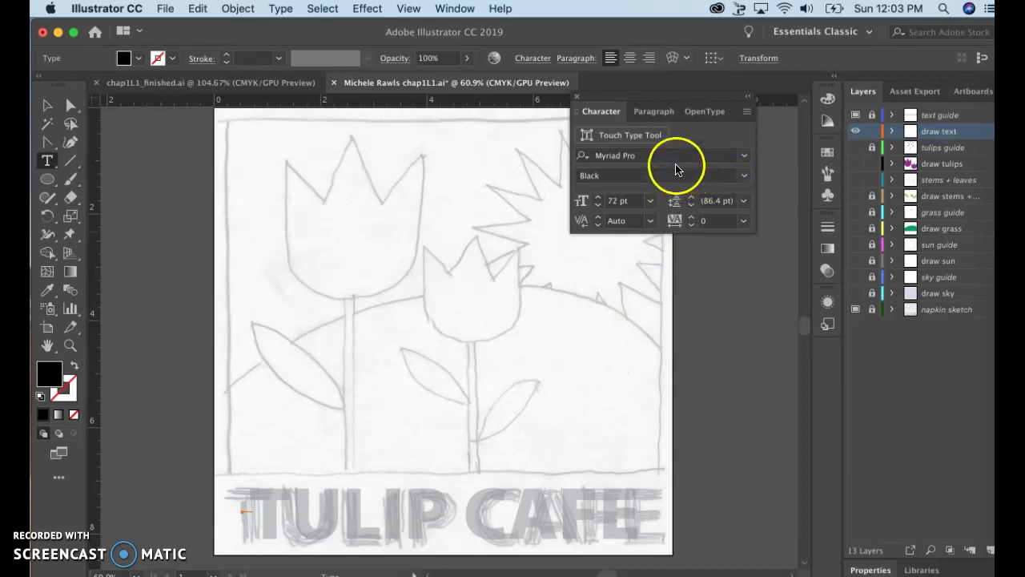
left_click(649, 200)
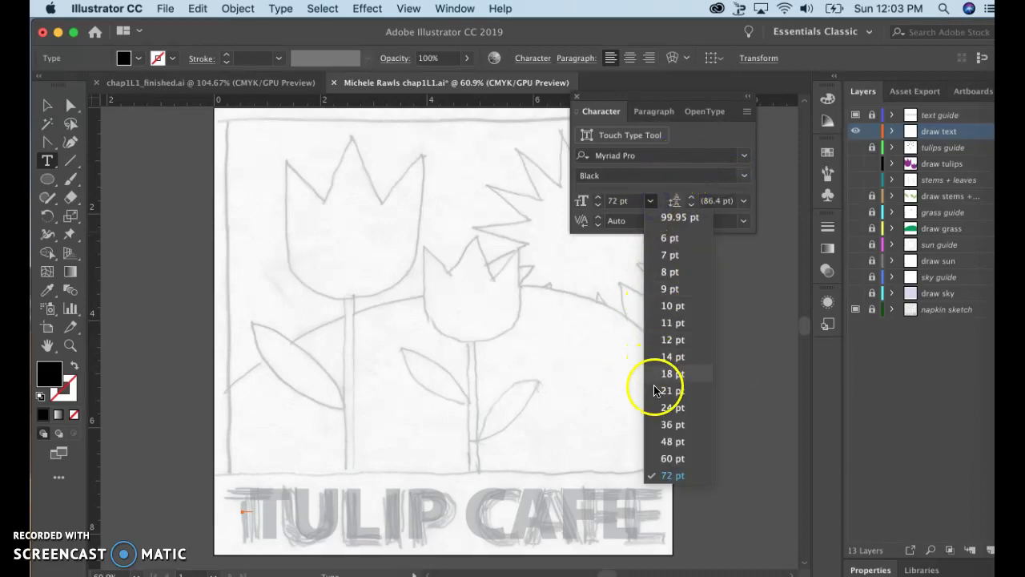
left_click(664, 479)
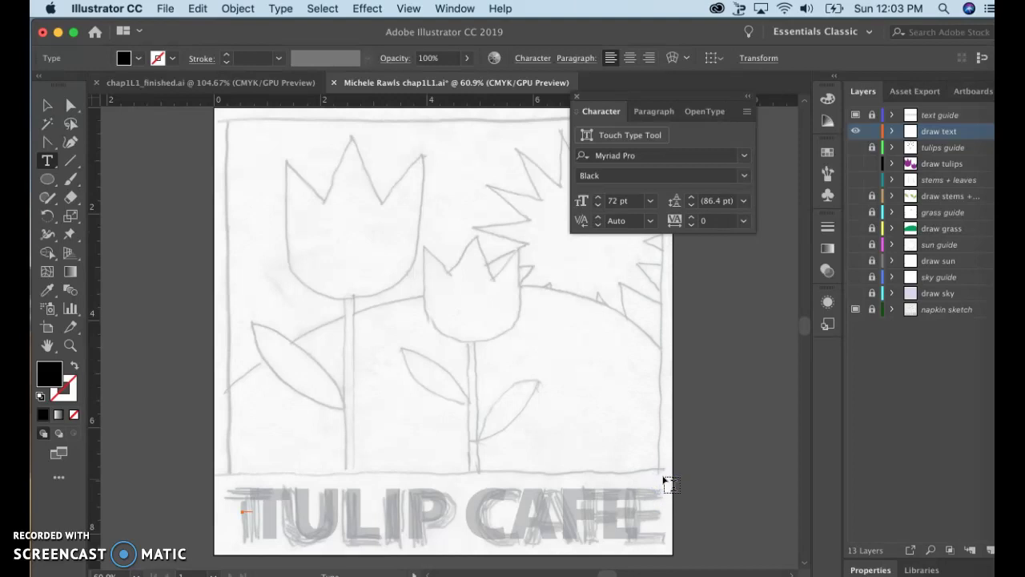
left_click(577, 97)
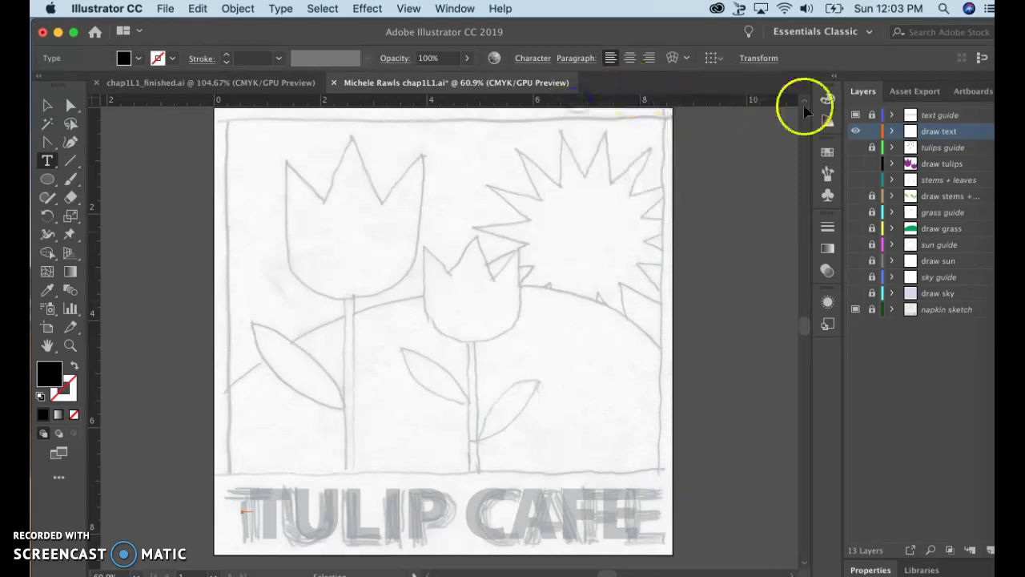
Add the text "TULIP HILL CAFE" on the draw text layer over the sketched lettering and save the file
left_click(855, 115)
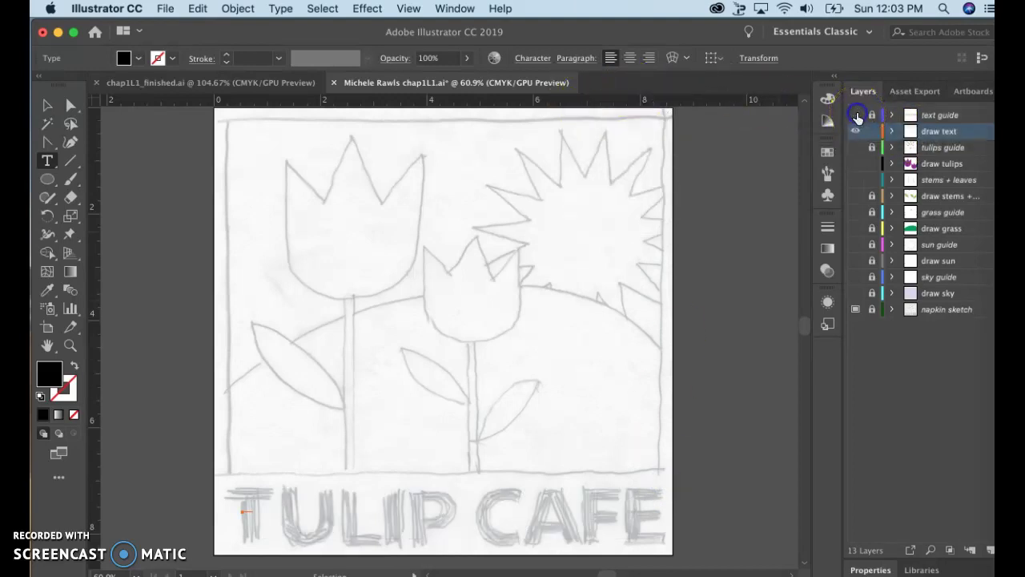
left_click(855, 115)
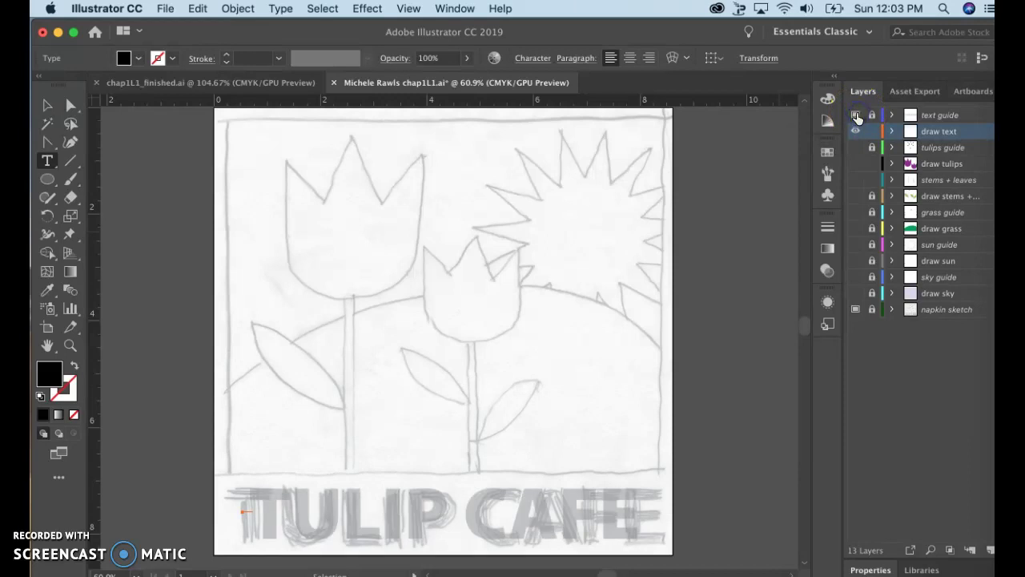
left_click(963, 147)
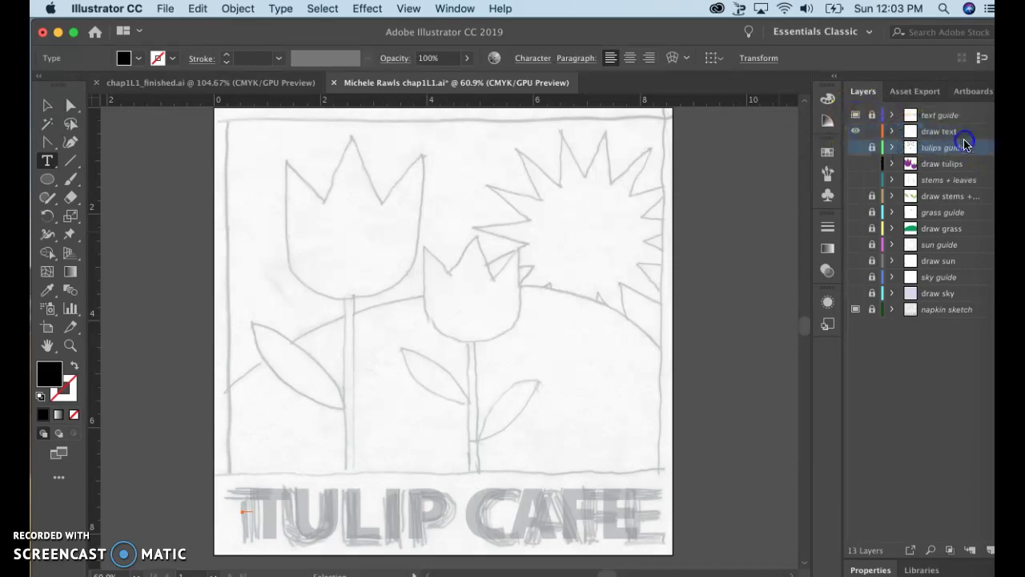
left_click(961, 133)
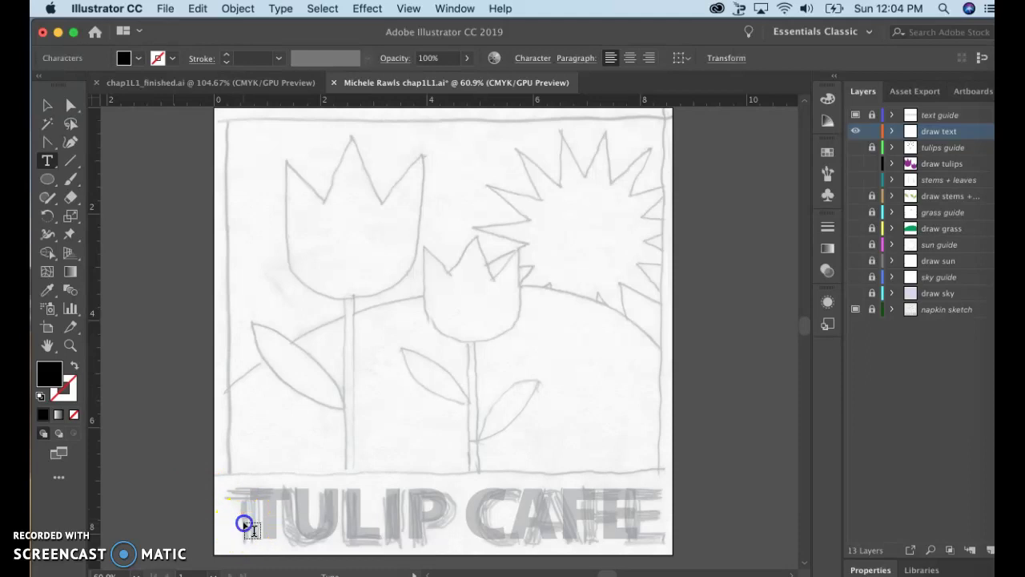
type("U")
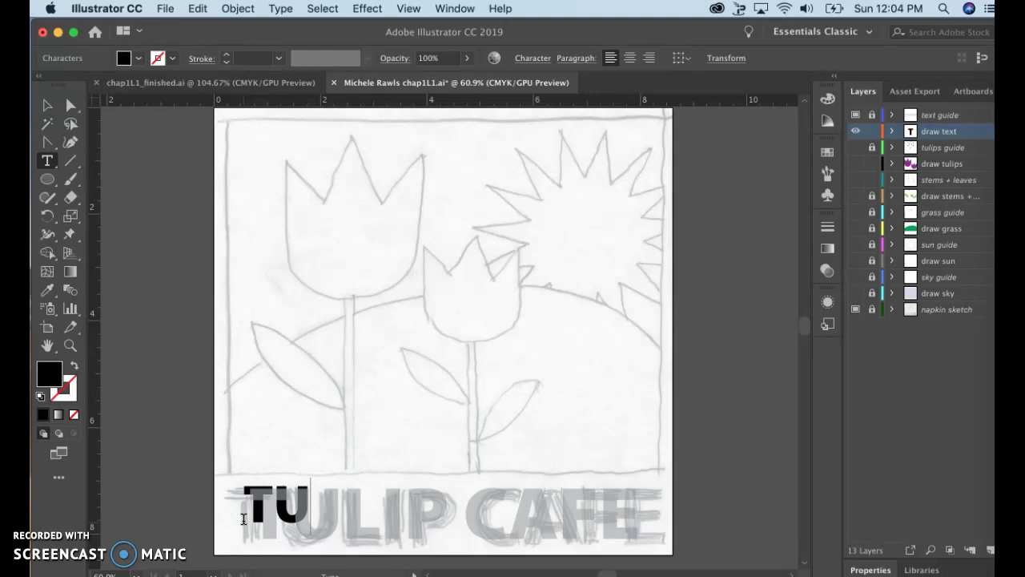
type("LIP HILL CAFE")
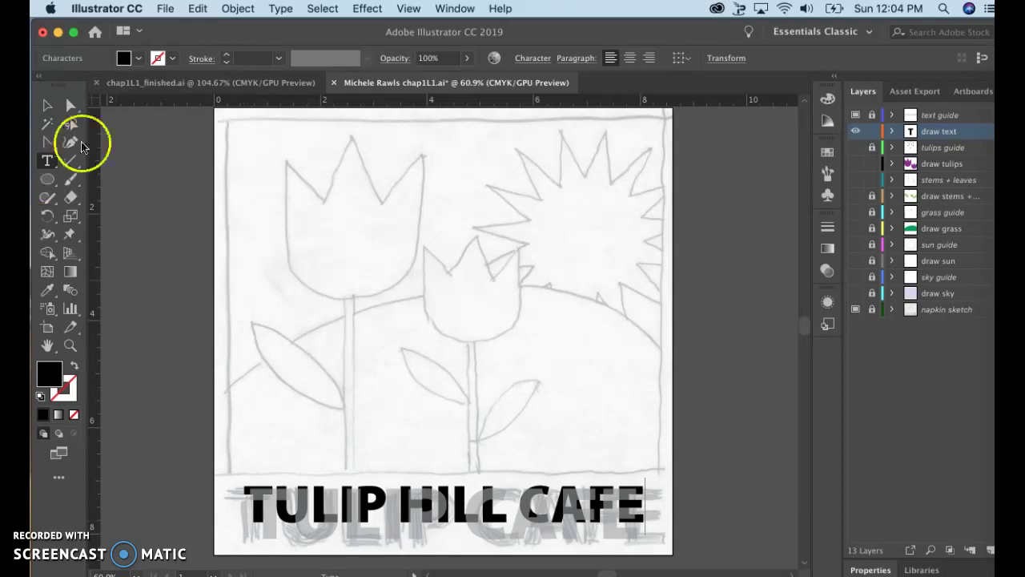
left_click(165, 8)
left_click(170, 125)
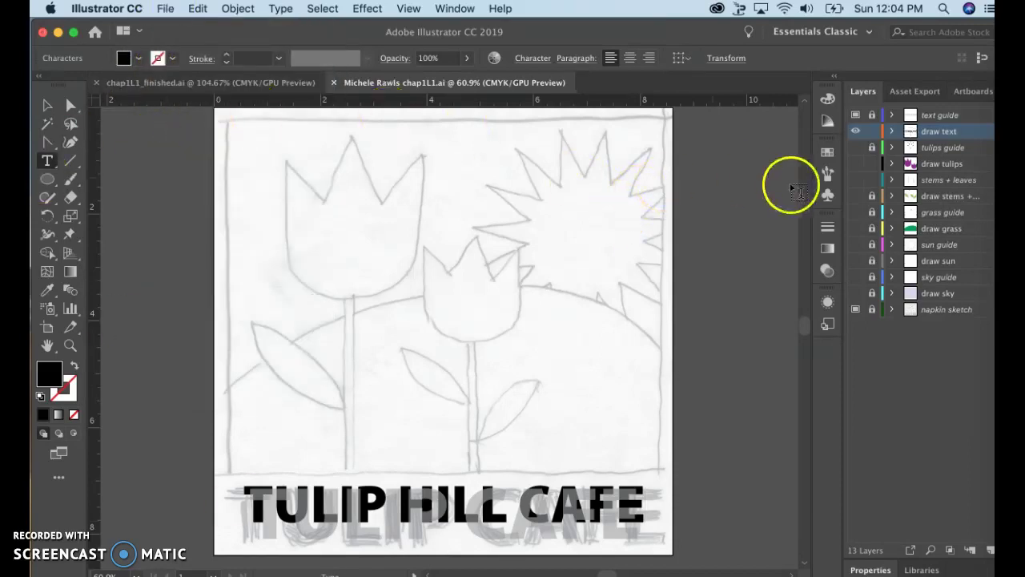
Hide the text guide and napkin sketch layers and lock the draw text layer, keeping it visible
left_click(852, 119)
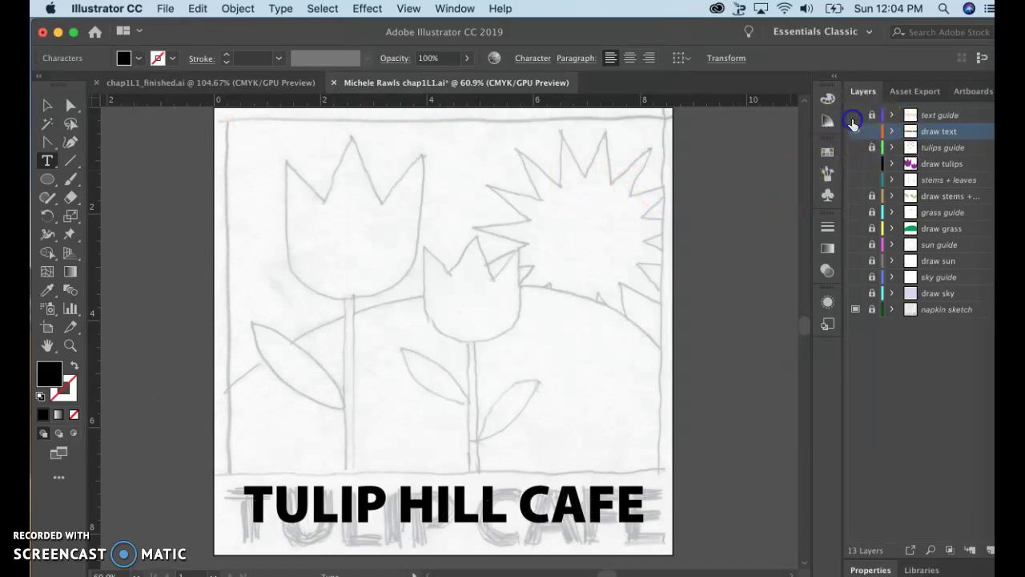
left_click(855, 131)
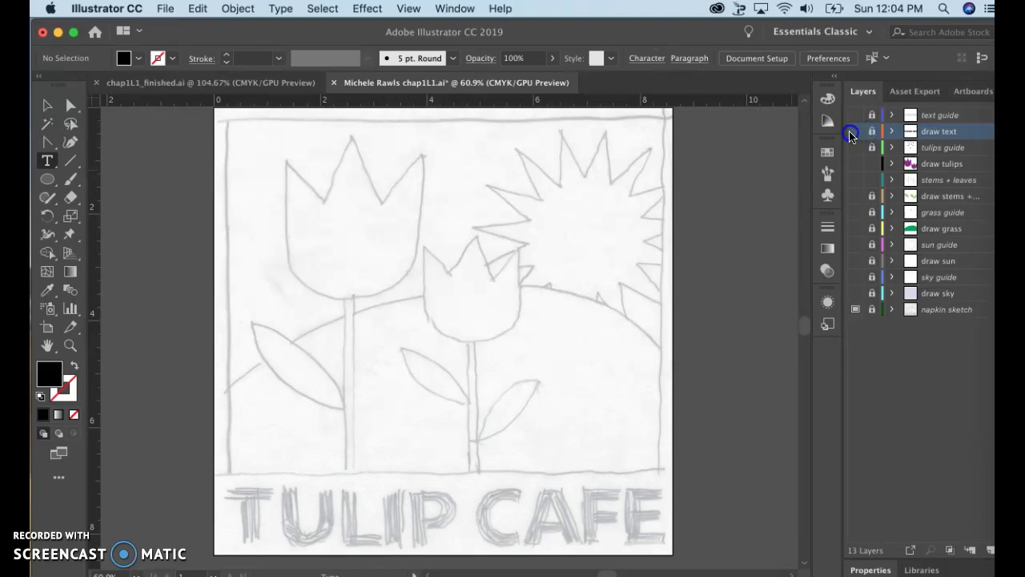
left_click(855, 132)
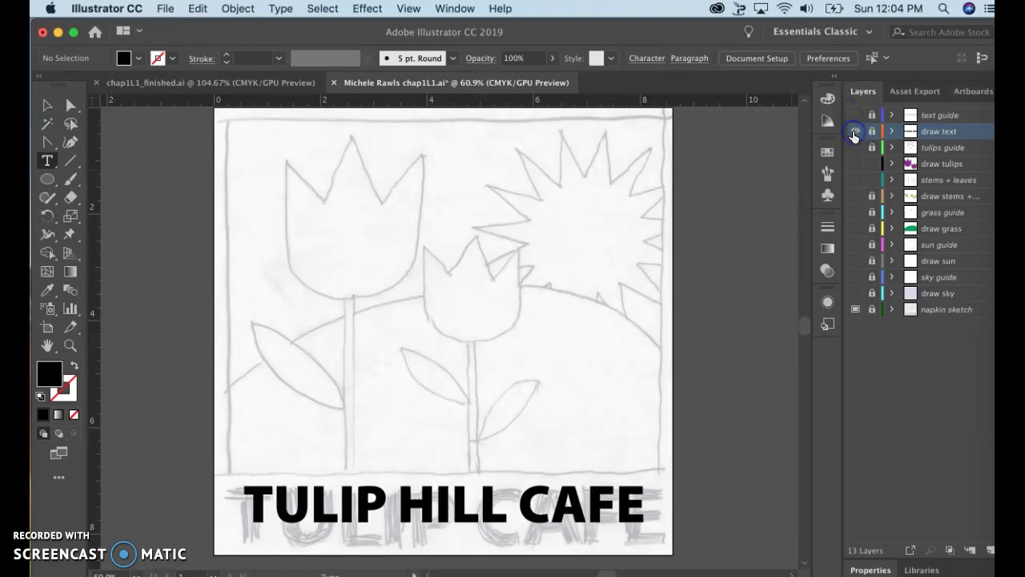
left_click(854, 311)
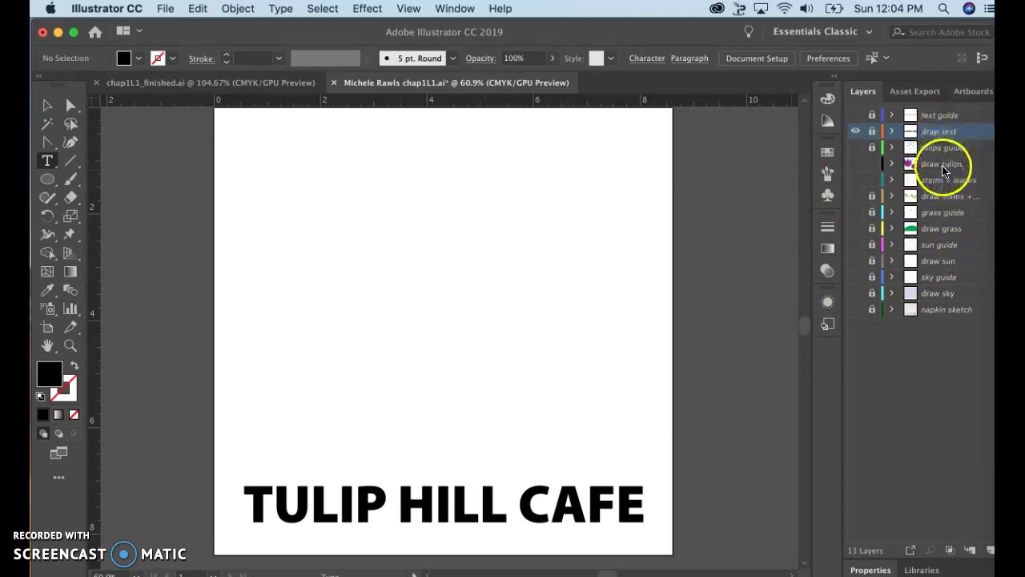
Show the draw tulips, draw stems, draw grass, draw sun and draw sky layers
left_click(856, 164)
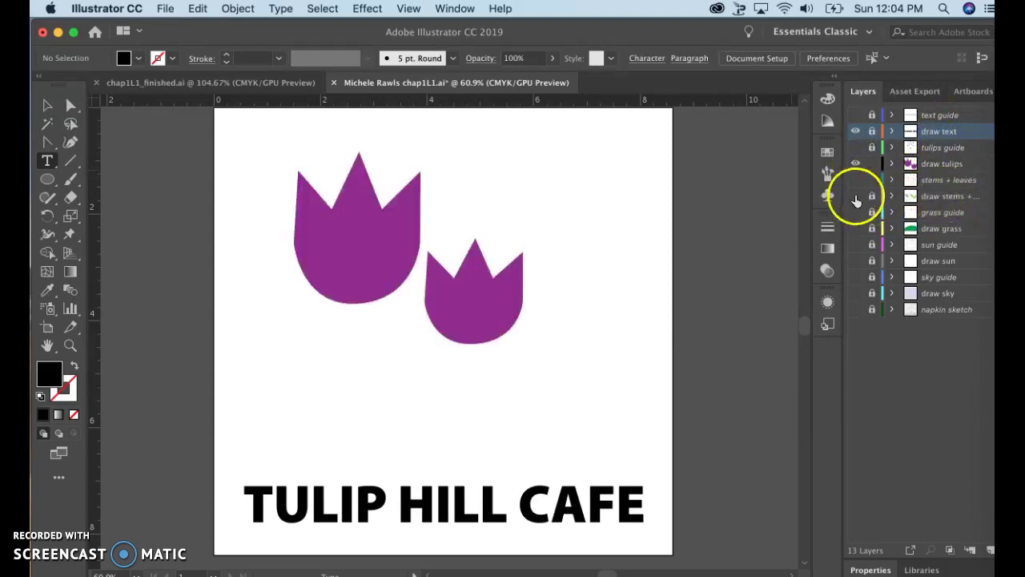
left_click(856, 197)
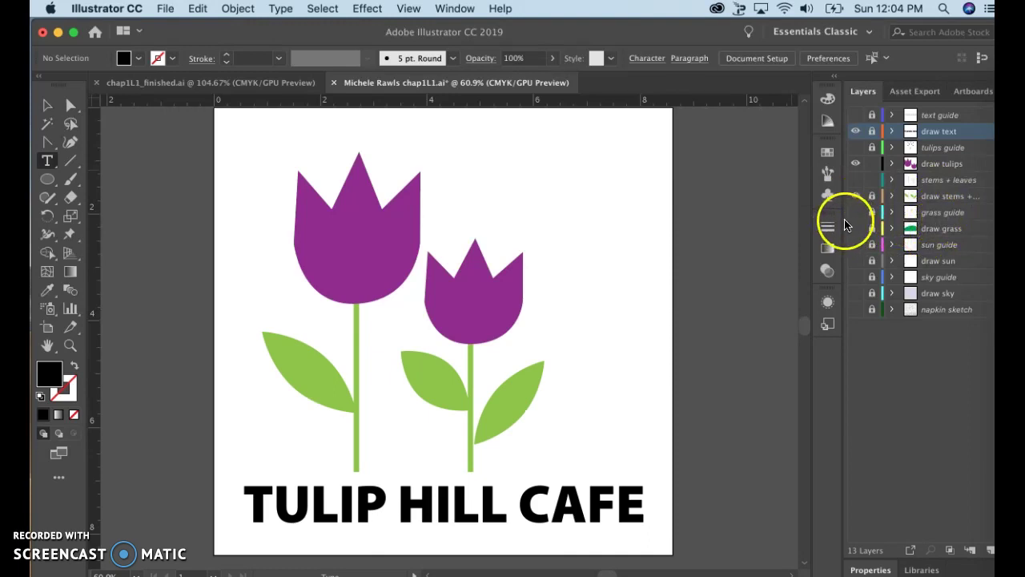
left_click(856, 229)
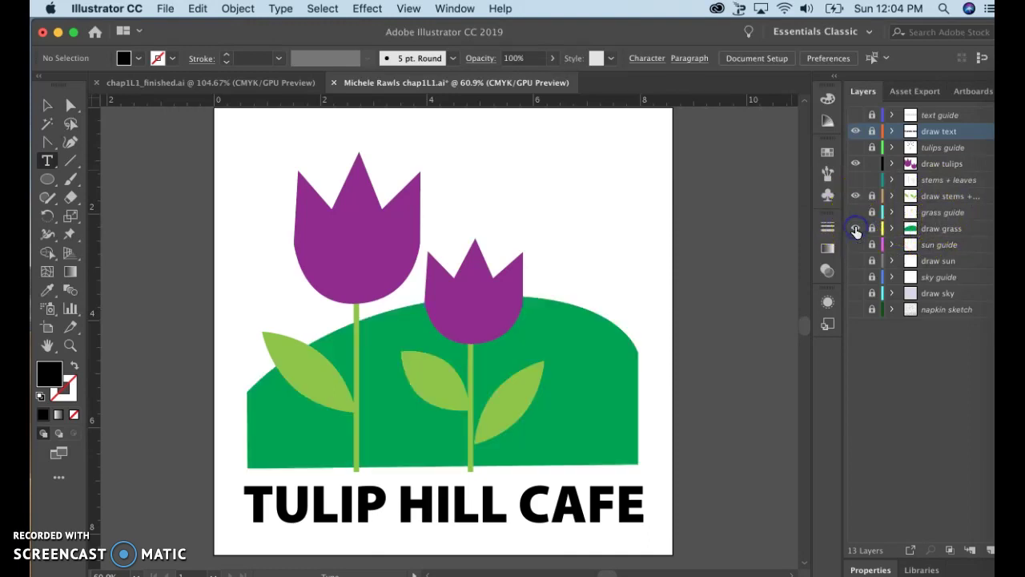
left_click(855, 263)
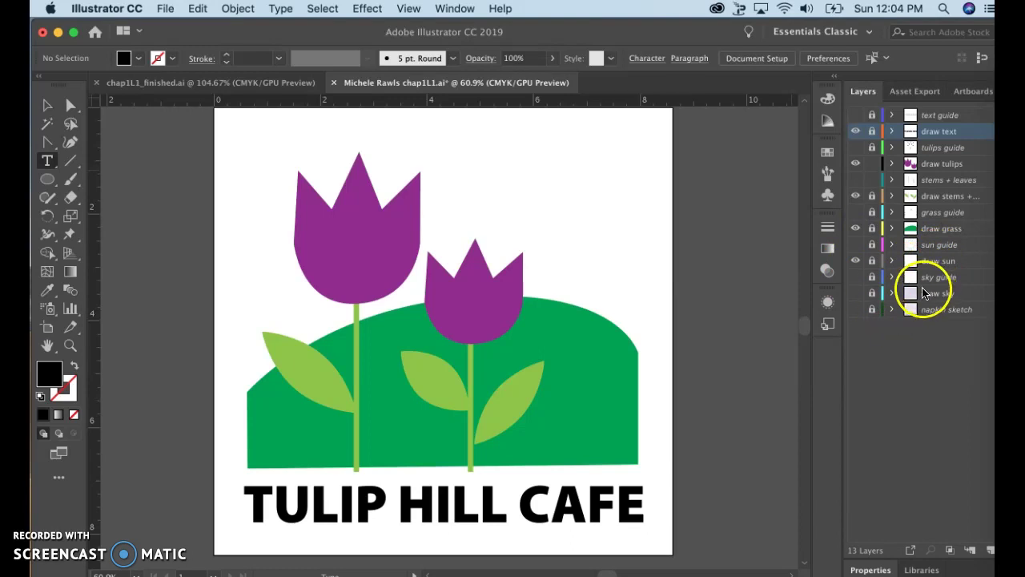
left_click(855, 293)
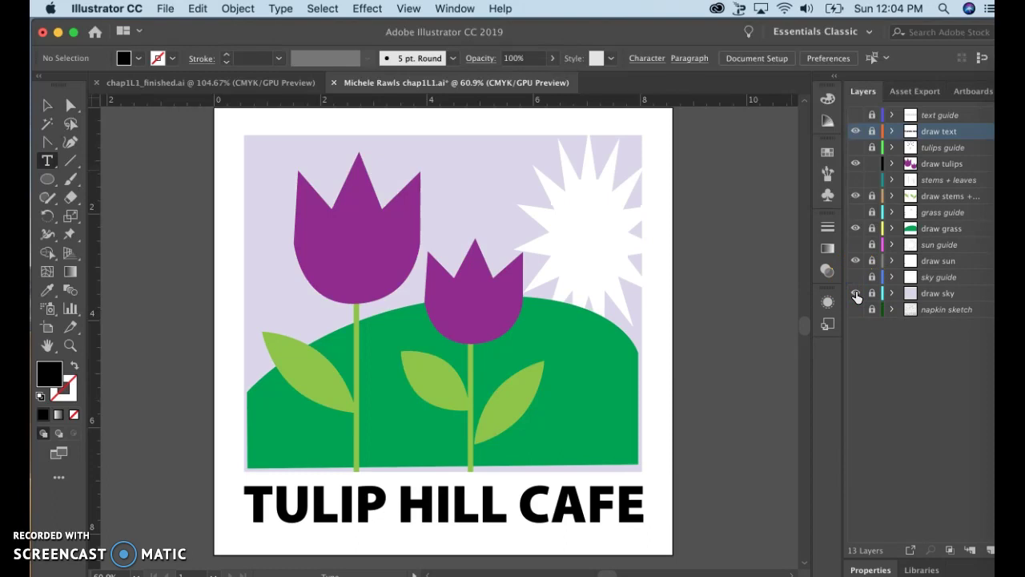
Unlock the draw sky, draw sun, draw grass, draw stems and draw text layers for editing with the Selection tool
left_click(47, 105)
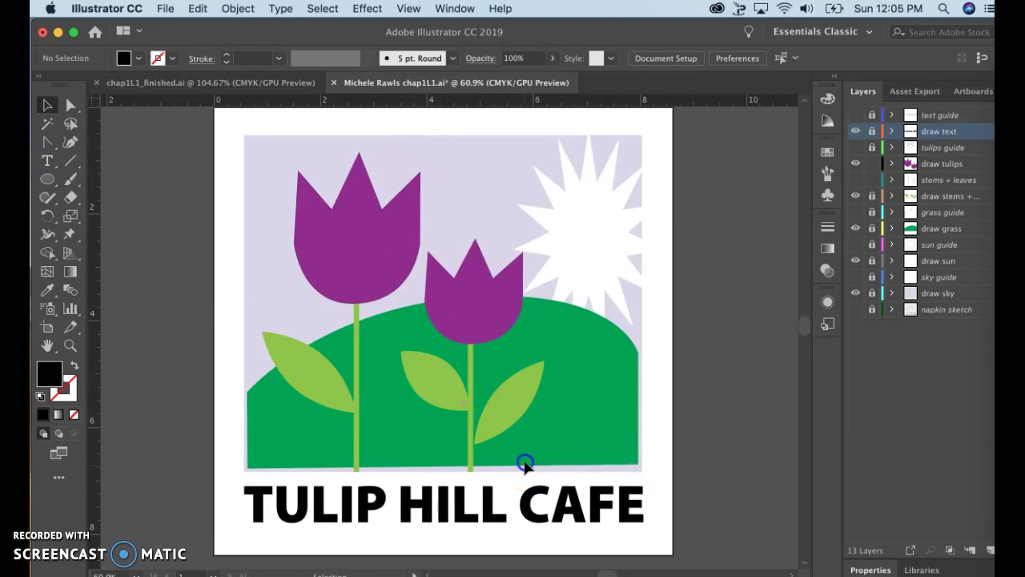
left_click(873, 294)
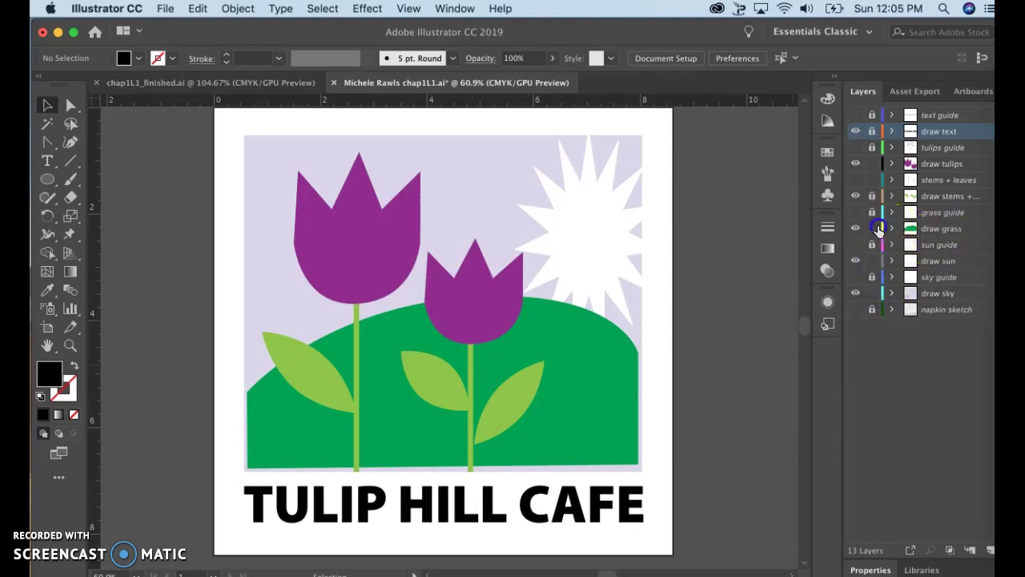
left_click(873, 165)
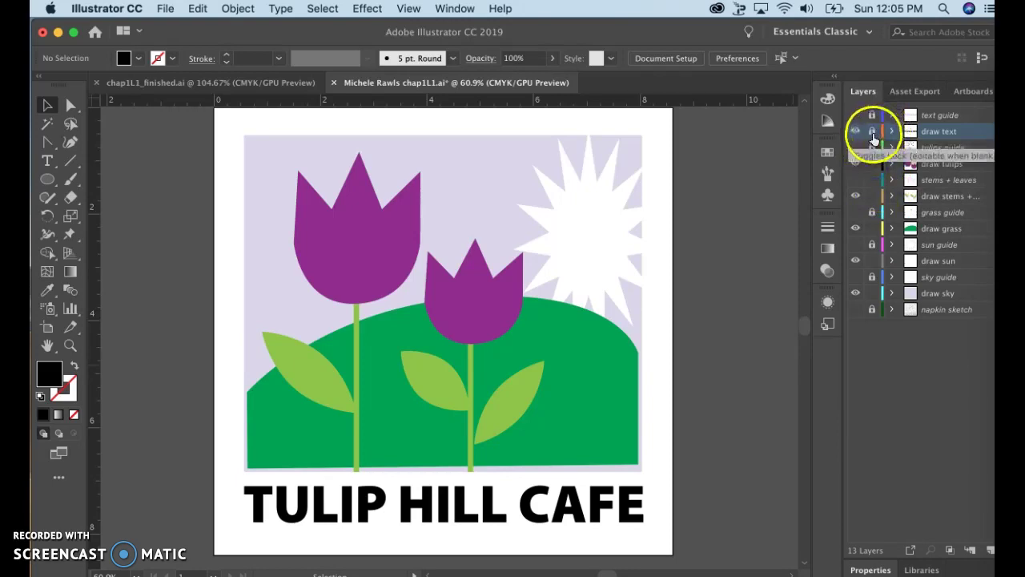
left_click(873, 132)
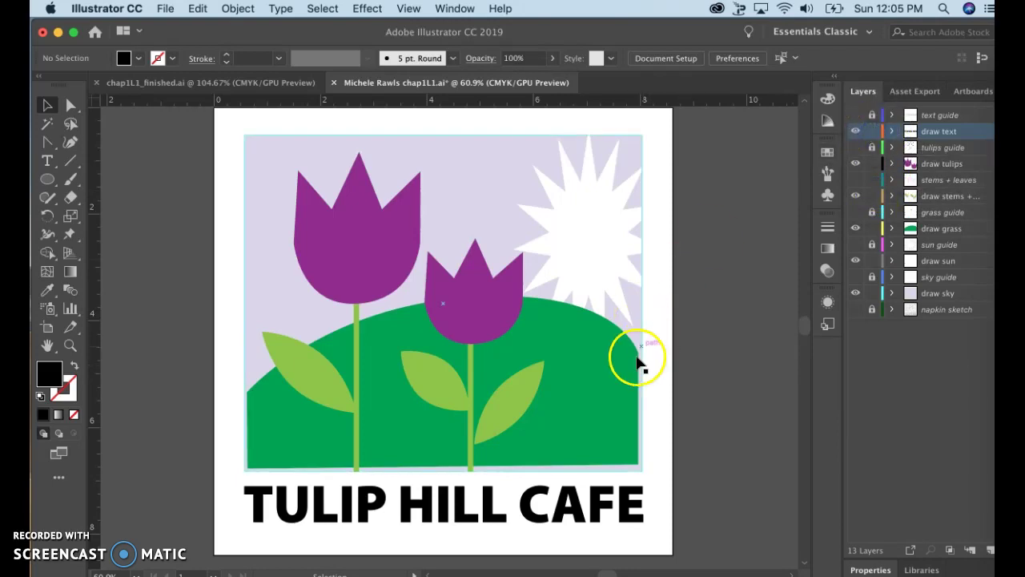
Stretch the green hill's bottom and both sides to the edges of the sky rectangle and compare it with chap1L1_finished.ai
left_click(571, 440)
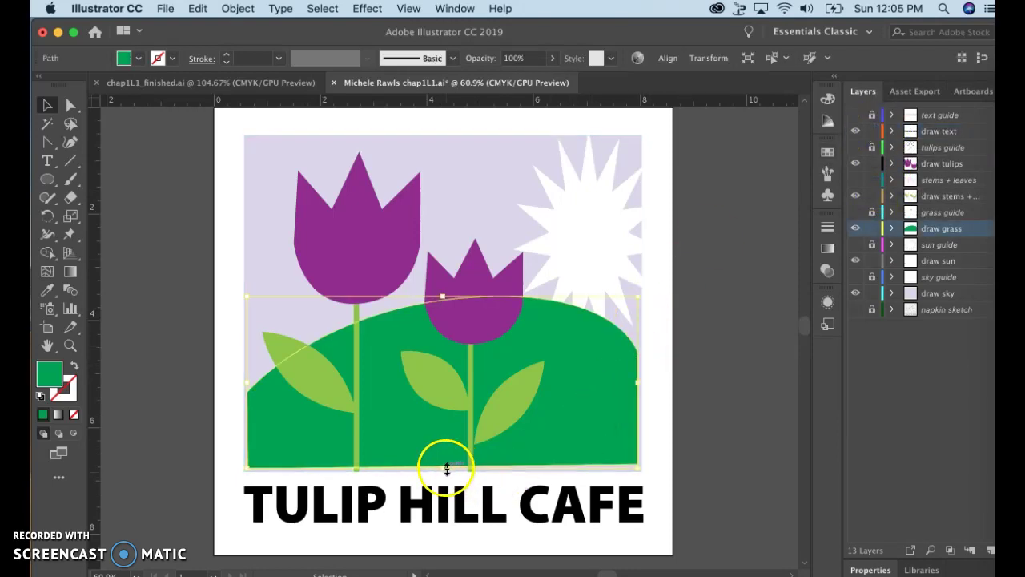
left_click_drag(445, 465, 451, 473)
left_click_drag(640, 380, 642, 381)
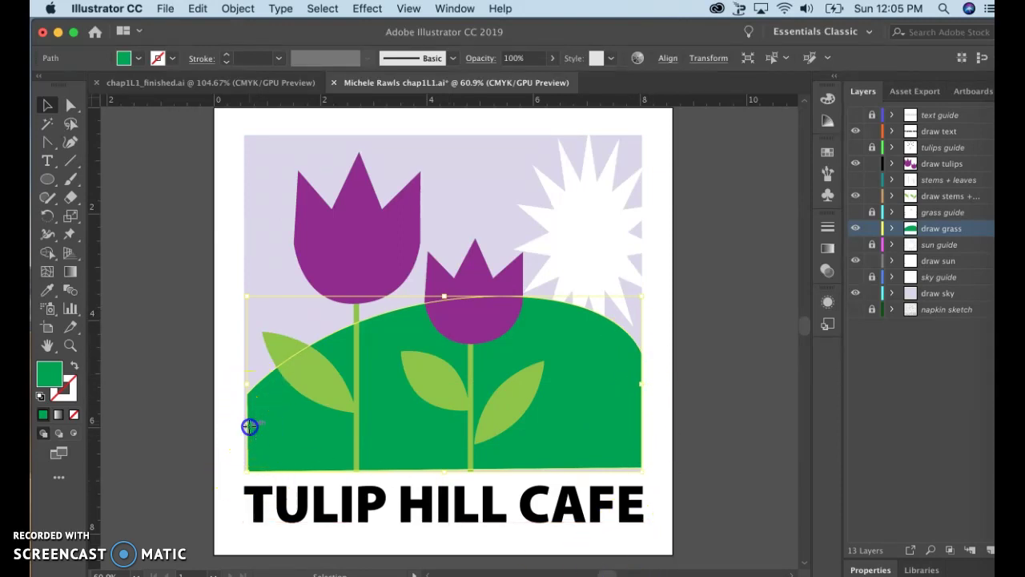
left_click_drag(247, 429, 244, 430)
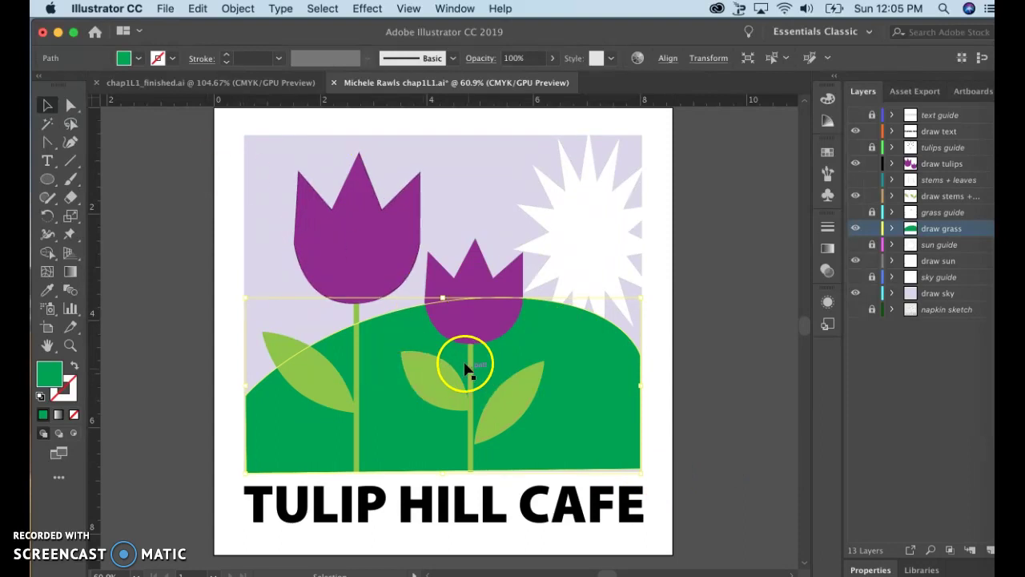
left_click(202, 81)
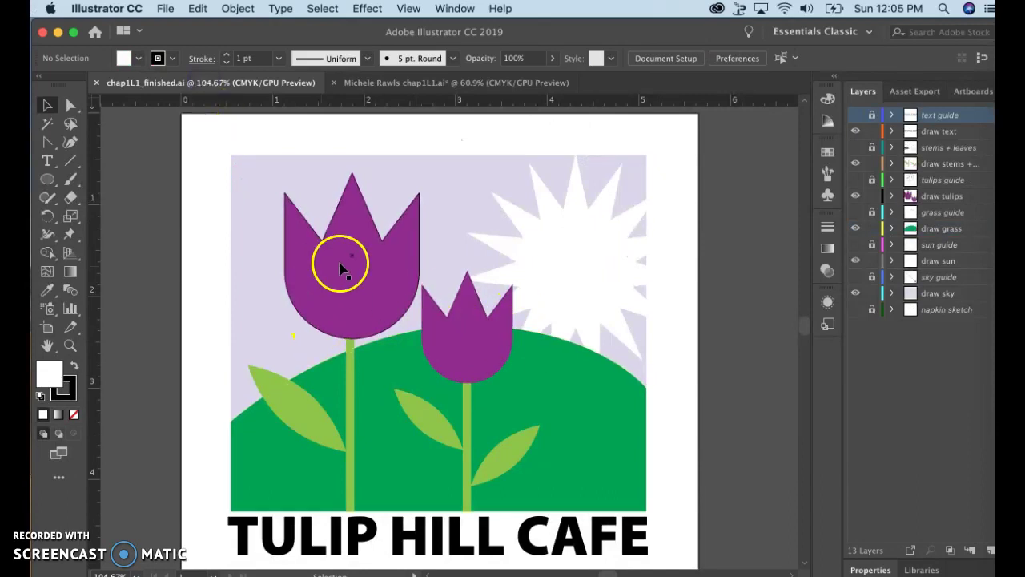
left_click(450, 84)
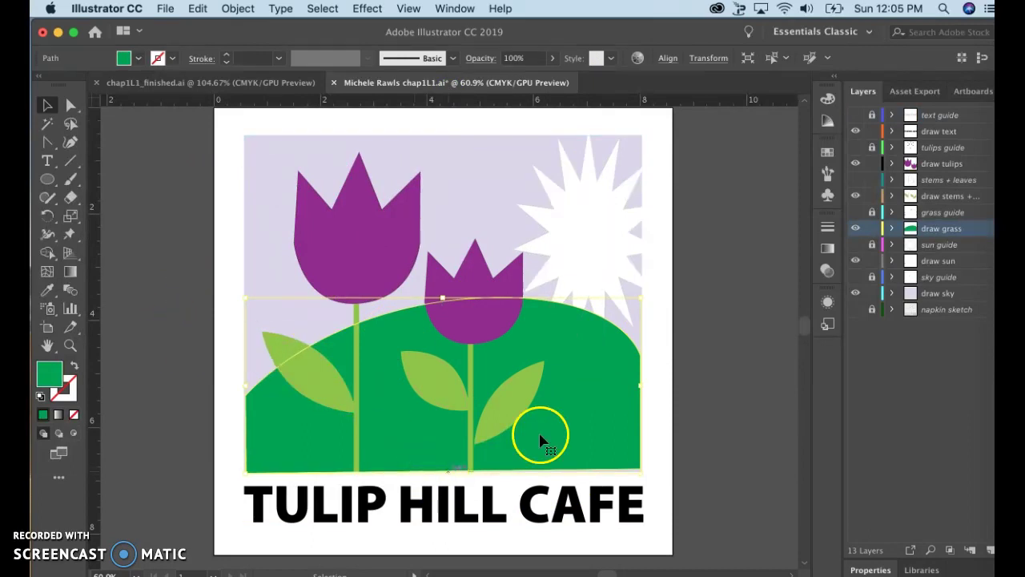
Lock the draw grass, draw sun, draw sky, draw stems, draw tulips and draw text layers against further changes
left_click(872, 229)
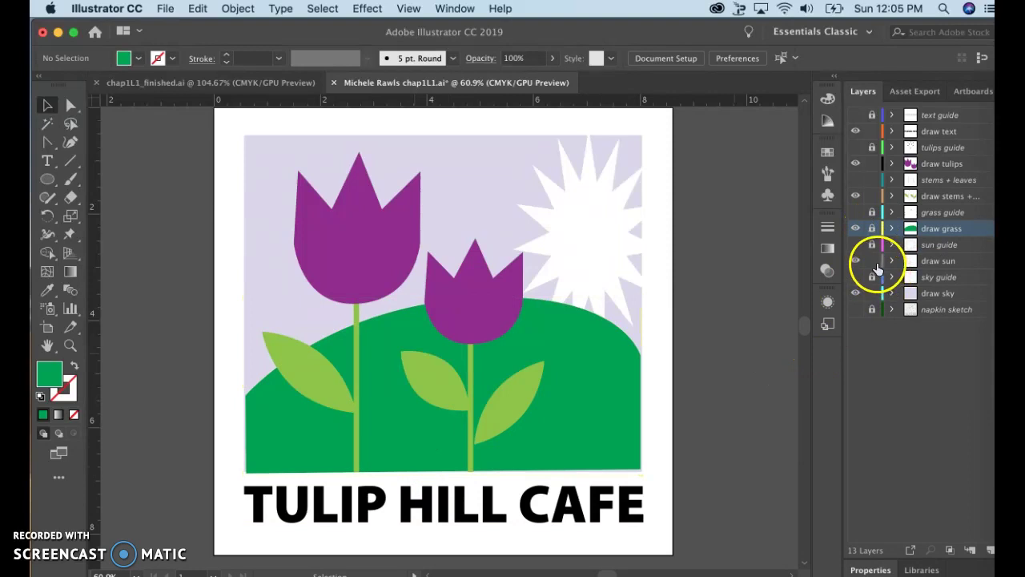
left_click(871, 294)
left_click(872, 196)
left_click(872, 165)
left_click(872, 132)
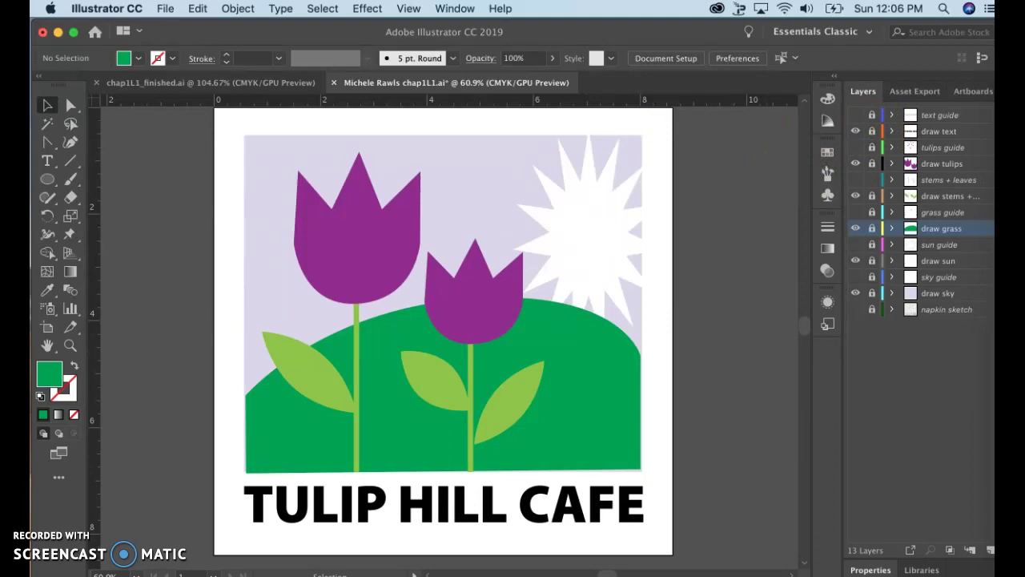
Save the document with all its drawn layers locked
left_click(165, 8)
left_click(162, 125)
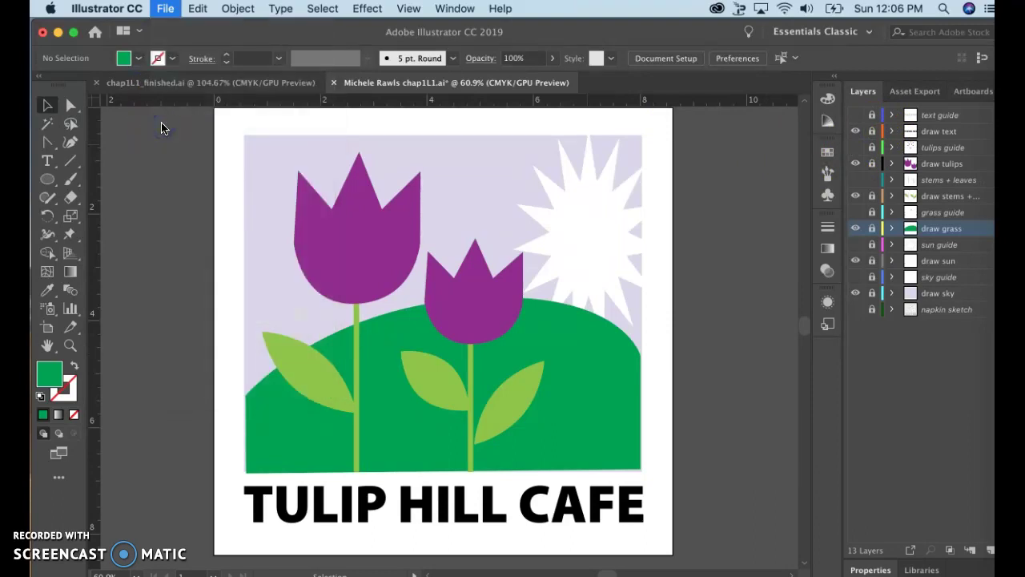
left_click(321, 167)
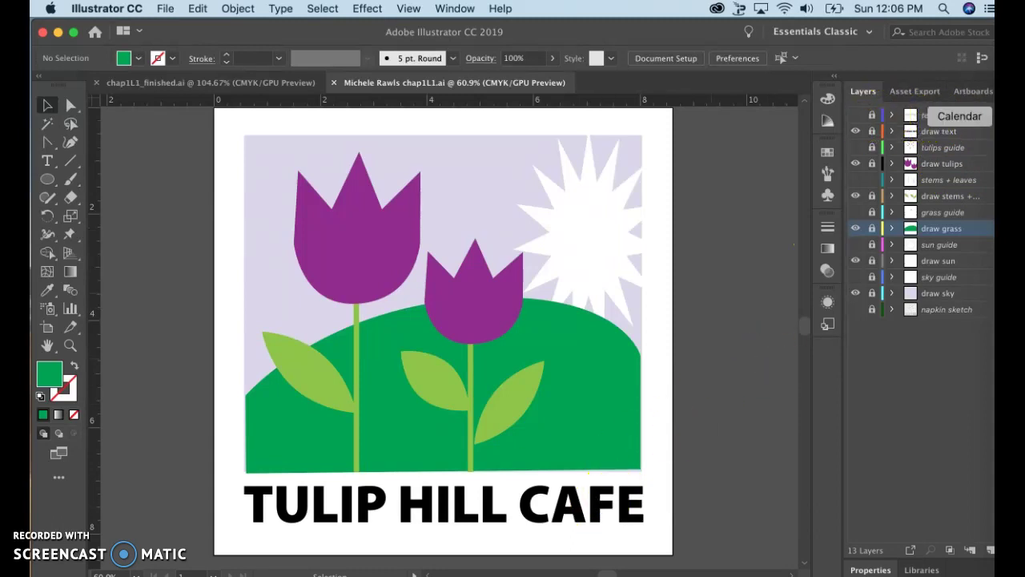
Compare the large drawn tulip with its numbered guide by temporarily showing the tulips guide layer, ending with the guide hidden
left_click(959, 134)
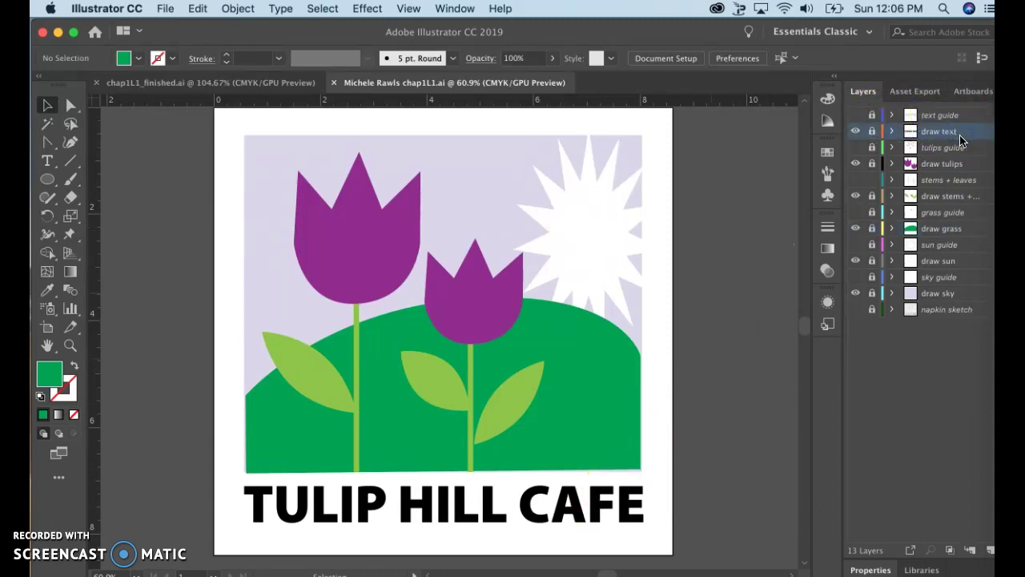
left_click(855, 147)
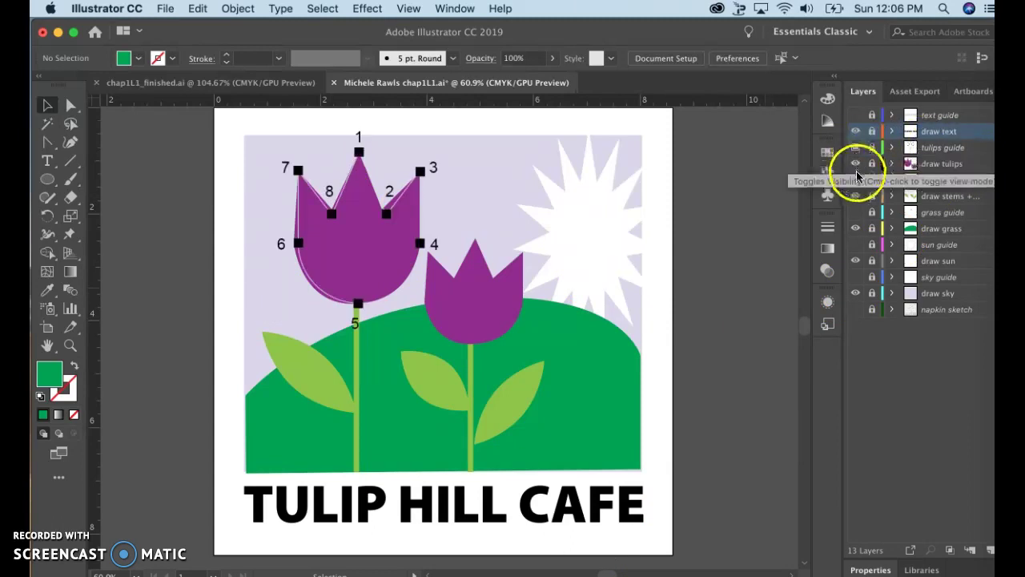
left_click(943, 167)
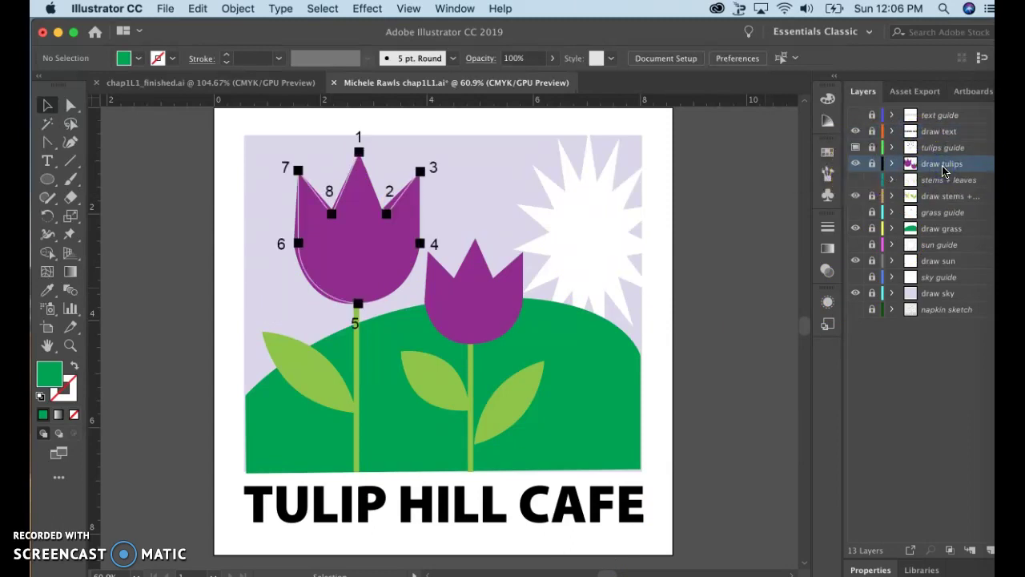
left_click(855, 147)
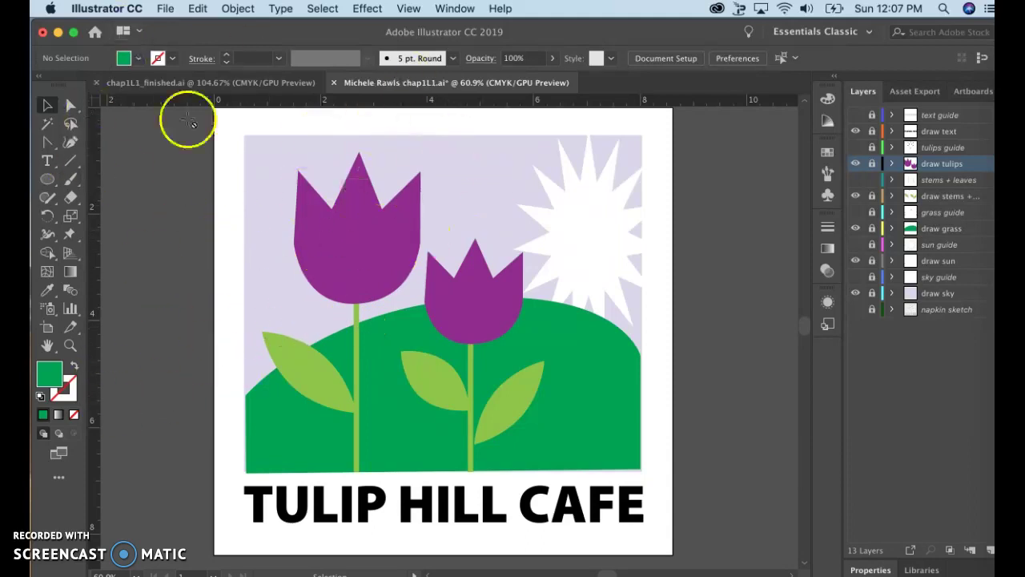
Deselect the draw tulips layer and save the finished logo document again
left_click(877, 394)
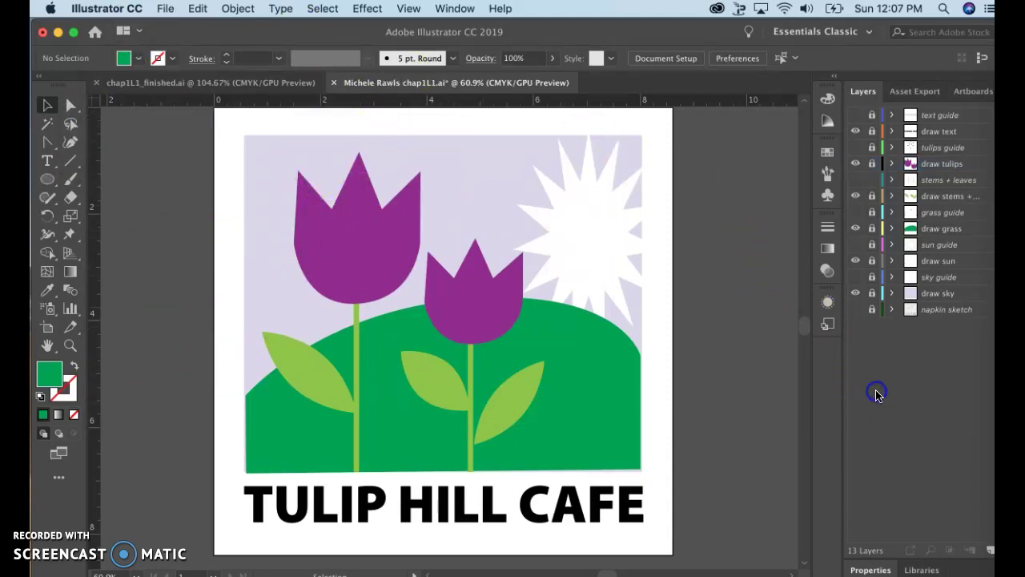
left_click(493, 301)
left_click(163, 10)
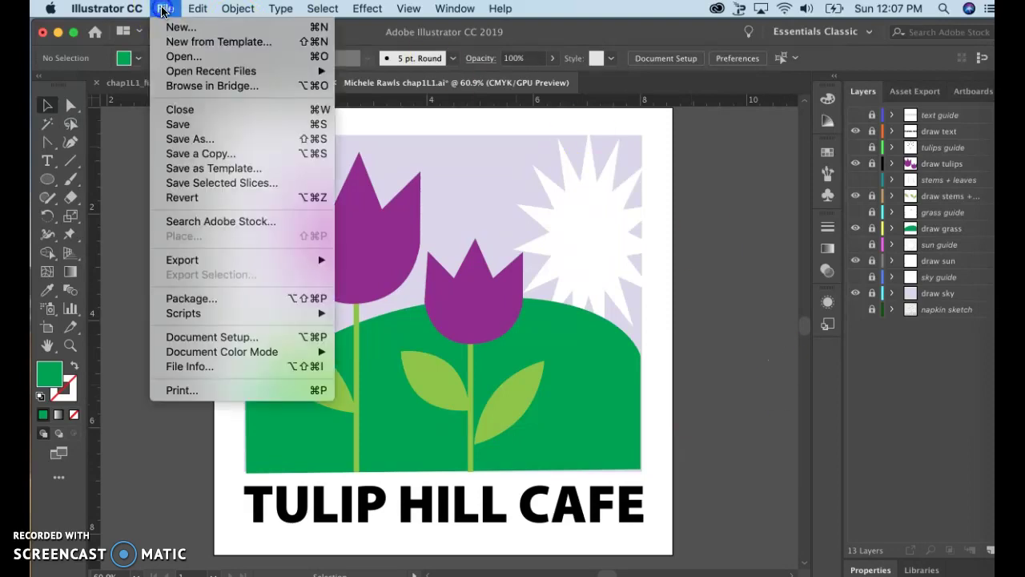
left_click(167, 121)
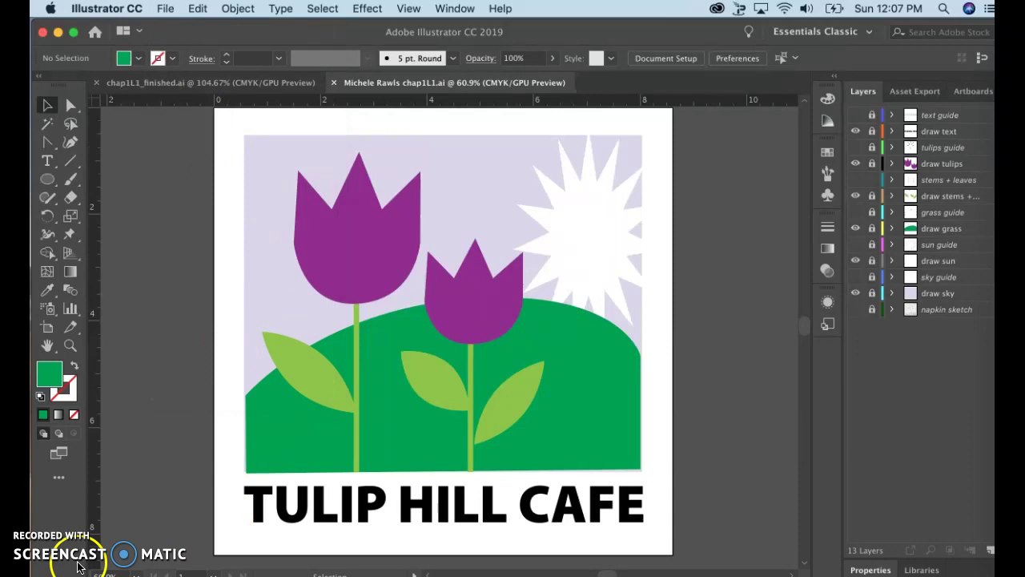